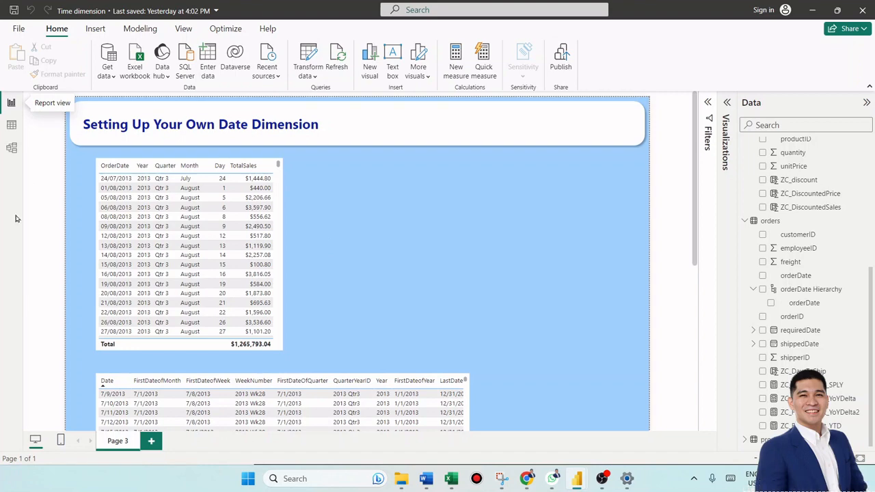
# - Inspect the model relationships, then scroll through the report page's sales table and date dimension table
pyautogui.click(12, 150)
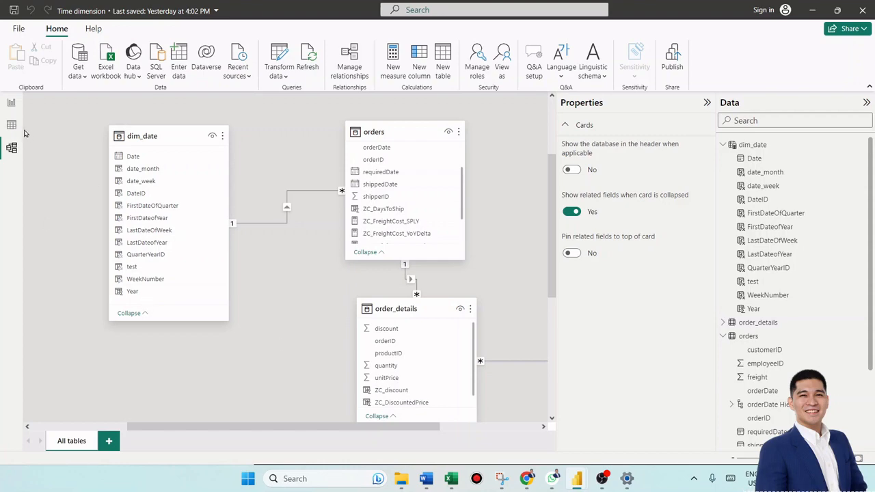
pyautogui.click(11, 106)
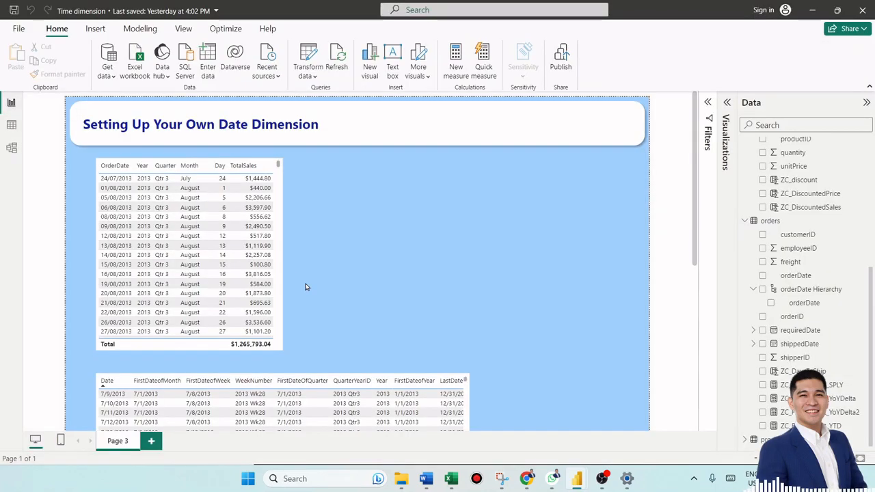
pyautogui.scroll(-1, 302, 287)
pyautogui.scroll(-3, 303, 287)
pyautogui.scroll(-2, 302, 287)
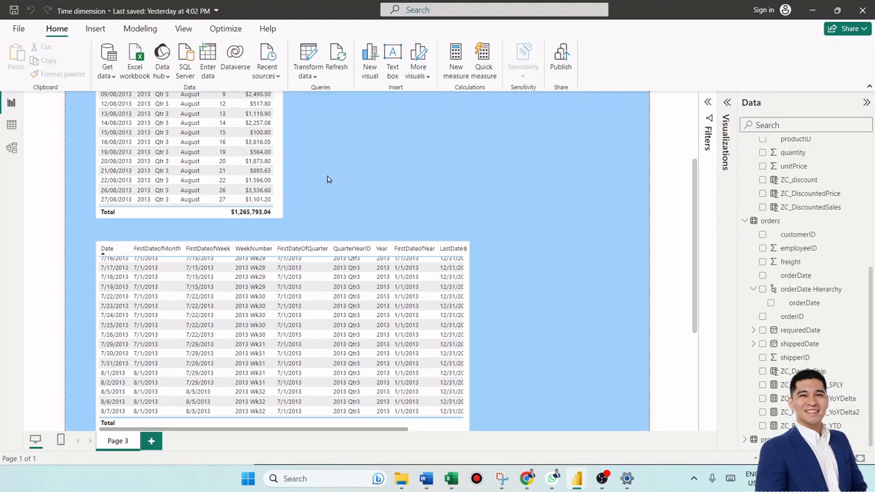
pyautogui.scroll(-2, 328, 179)
pyautogui.keyDown('ctrl'); pyautogui.scroll(3, 259, 245); pyautogui.keyUp('ctrl')
pyautogui.scroll(-5, 209, 260)
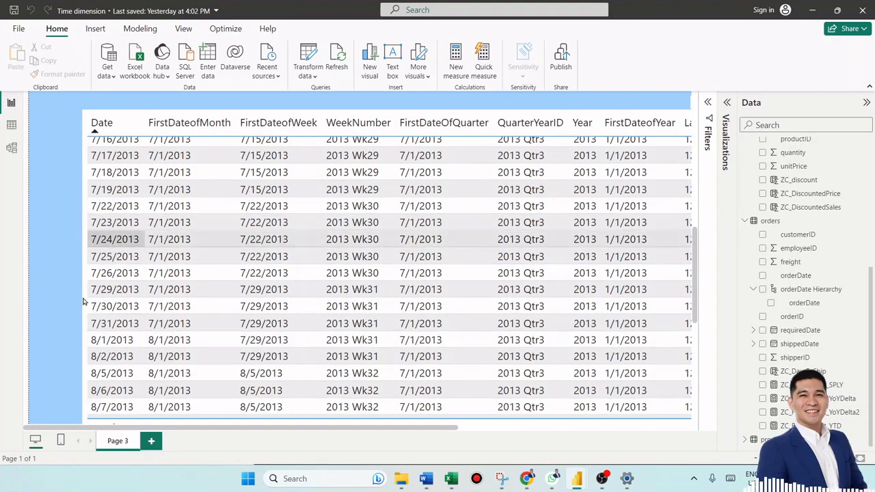
# - Scroll across the date dimension table visual to review its date attribute columns
pyautogui.hscroll(1, 278, 292)
pyautogui.hscroll(3, 277, 292)
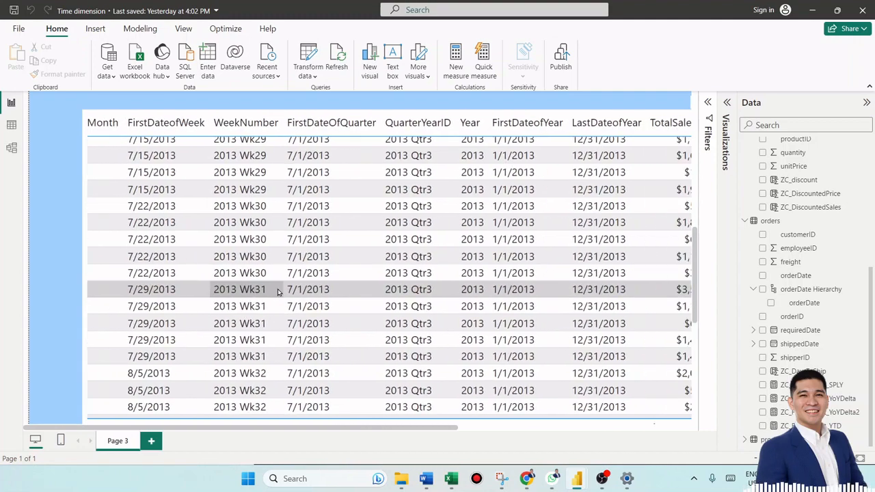
pyautogui.scroll(3, 278, 292)
pyautogui.scroll(2, 111, 309)
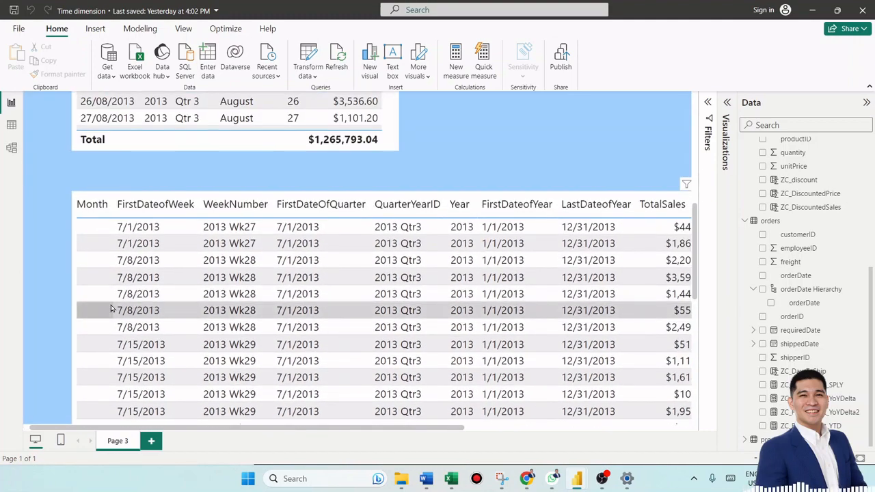
pyautogui.hscroll(-4, 110, 309)
pyautogui.scroll(1, 52, 300)
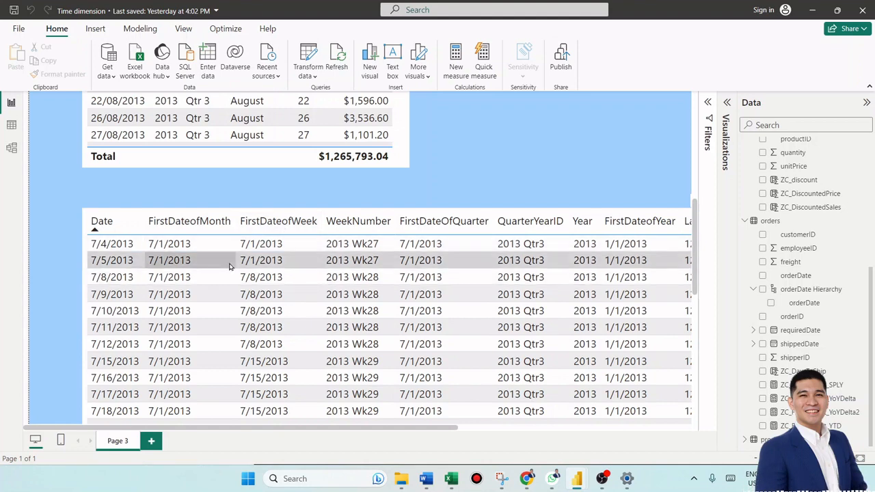
pyautogui.scroll(-1, 262, 205)
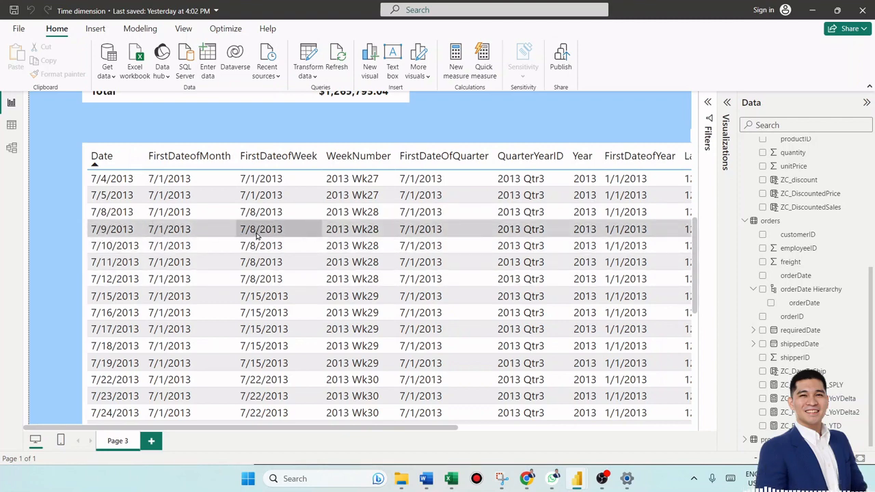
pyautogui.scroll(1, 257, 236)
pyautogui.hscroll(1, 257, 236)
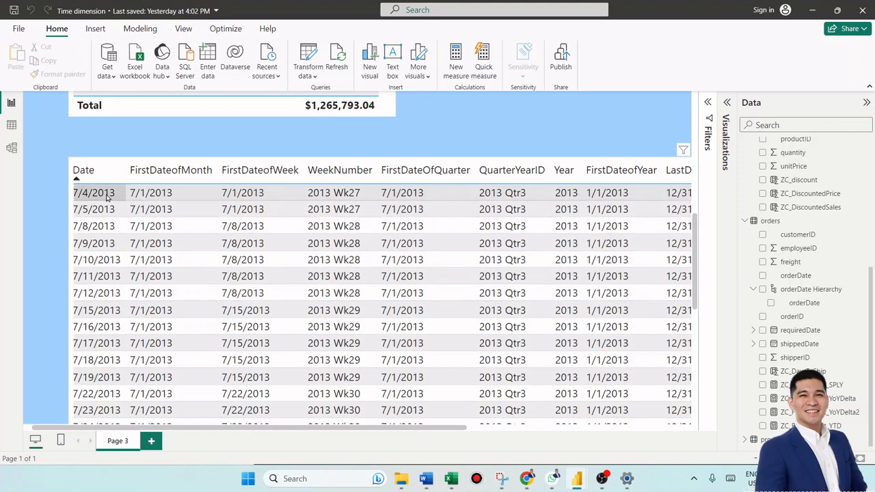
pyautogui.hscroll(-1, 108, 195)
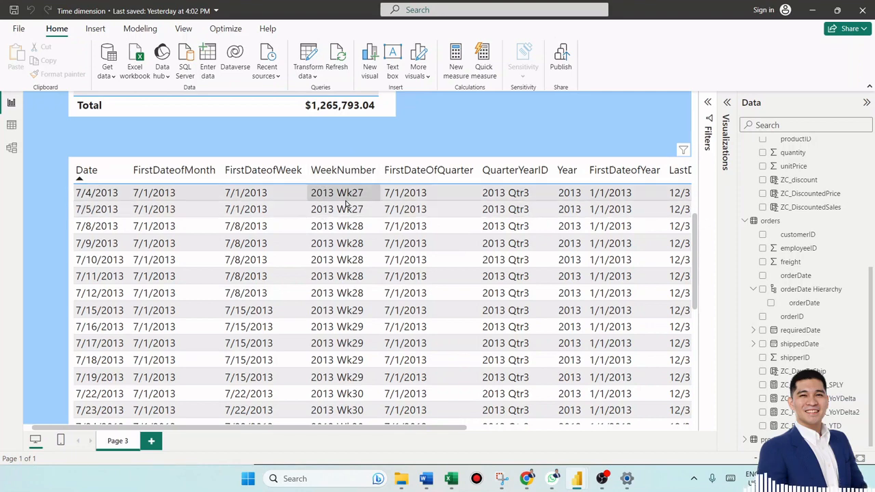
pyautogui.hscroll(3, 346, 204)
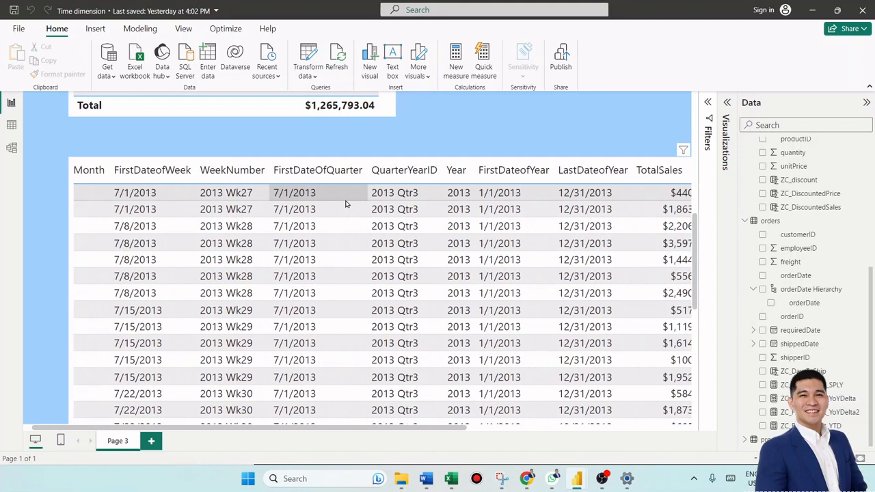
pyautogui.hscroll(2, 346, 203)
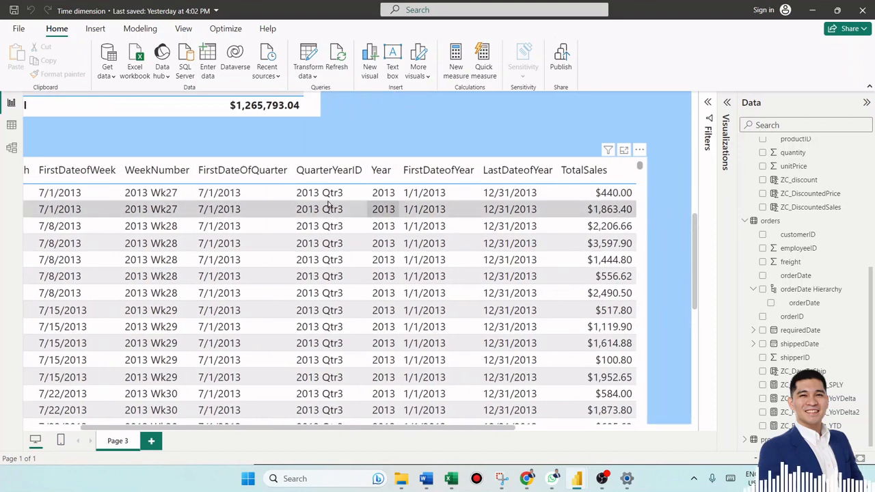
pyautogui.hscroll(-2, 335, 267)
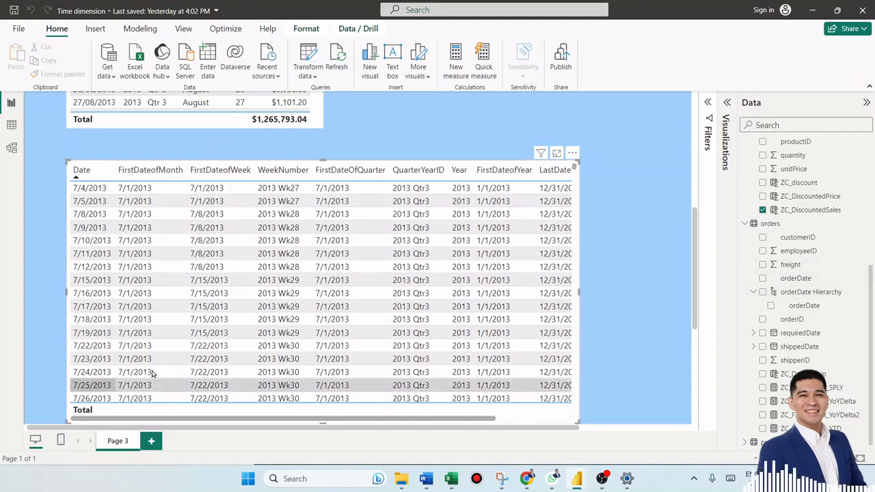
# - Start a new calculated table named dim_date2 that uses the CALENDAR function
pyautogui.click(672, 265)
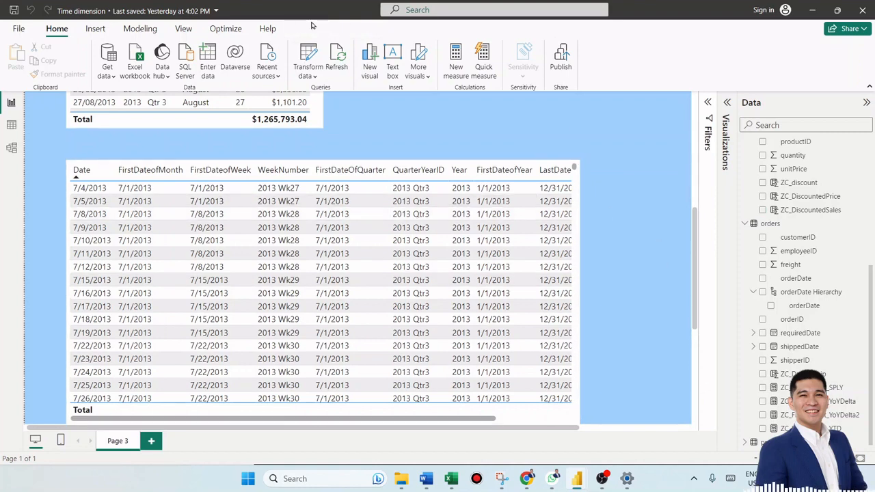
pyautogui.click(140, 28)
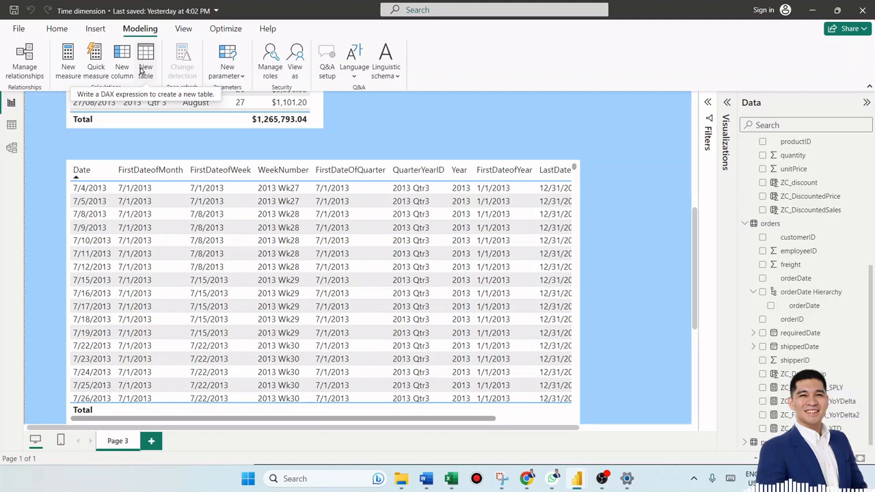
pyautogui.click(141, 69)
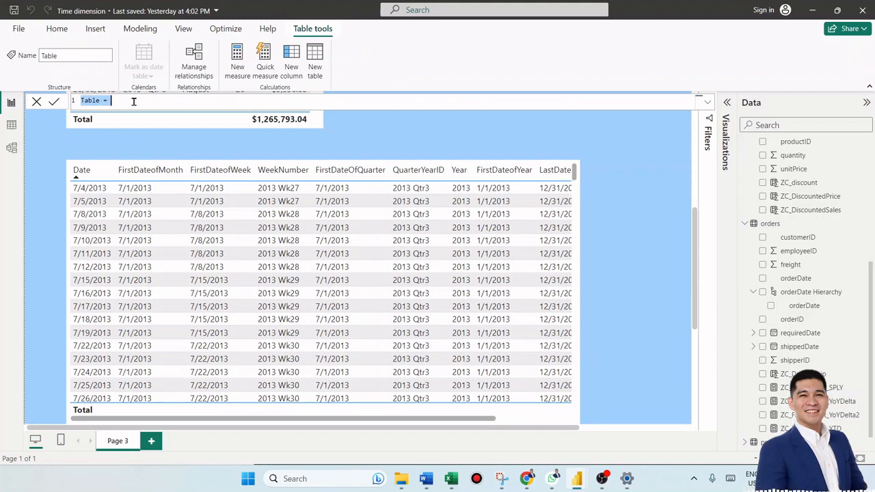
pyautogui.click(134, 102)
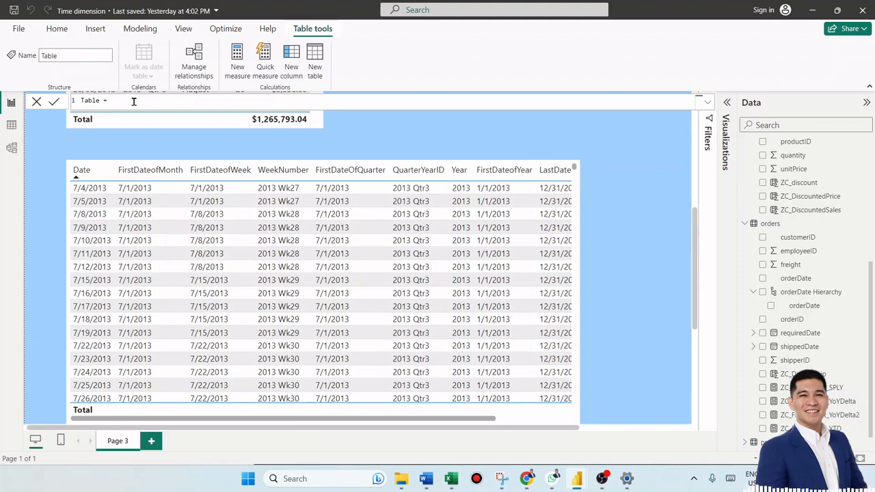
pyautogui.press('BackSpace')
pyautogui.press('BackSpace')
pyautogui.press('BackSpace')
pyautogui.press('BackSpace')
pyautogui.press('BackSpace')
pyautogui.press('BackSpace')
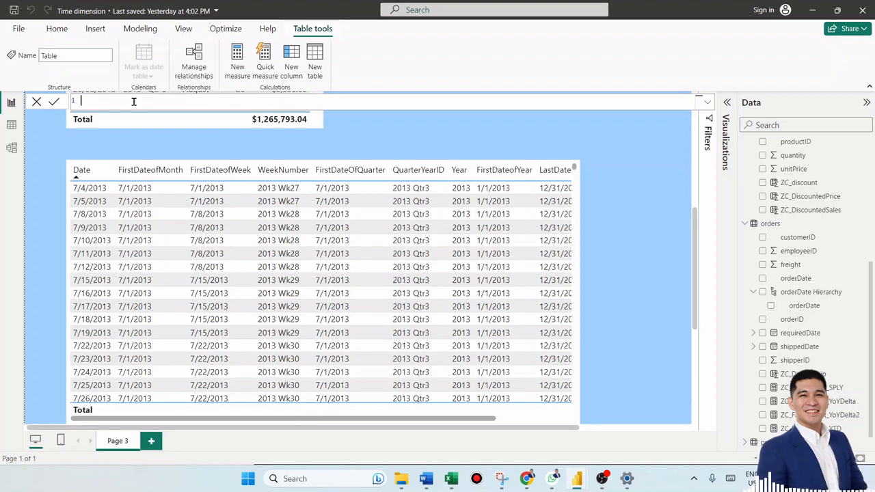
pyautogui.write('dim')
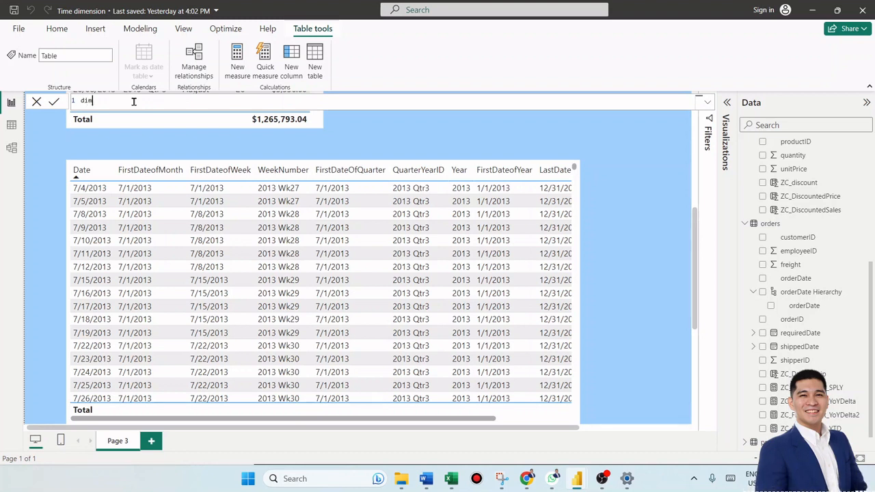
pyautogui.write('_date2 = CAL')
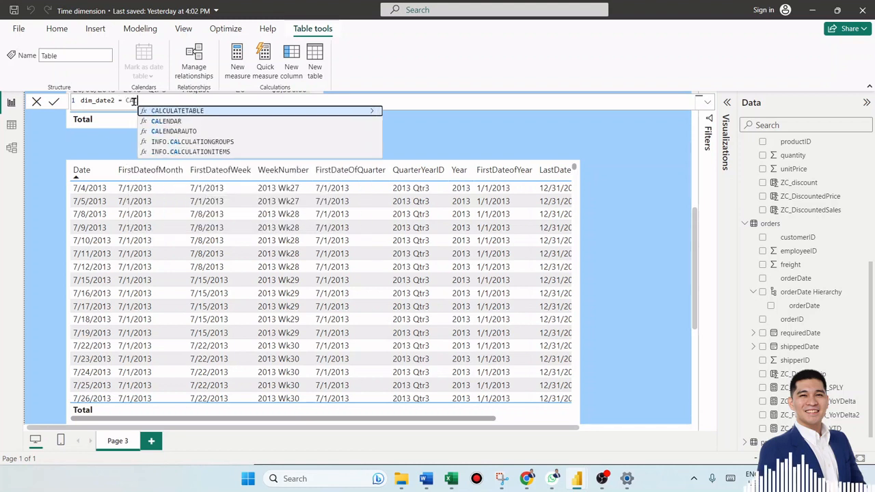
pyautogui.click(181, 121)
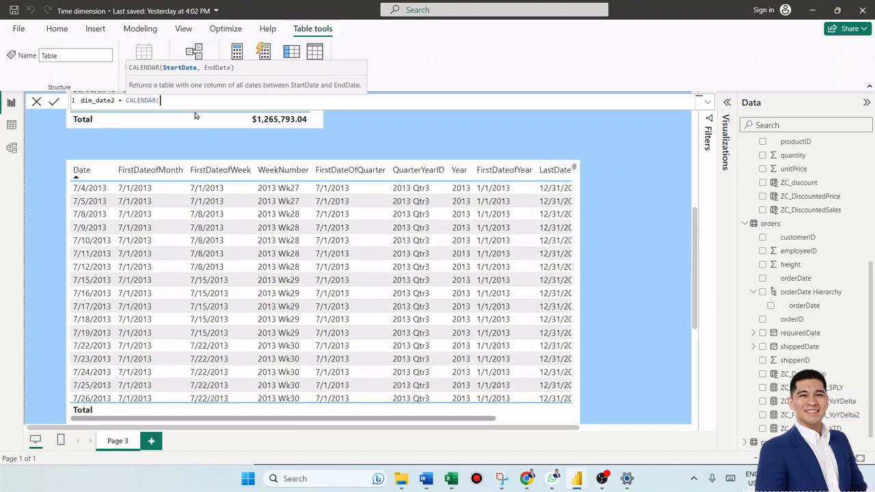
# - Set the CALENDAR start date to the minimum of orders[orderDate]
pyautogui.write('order')
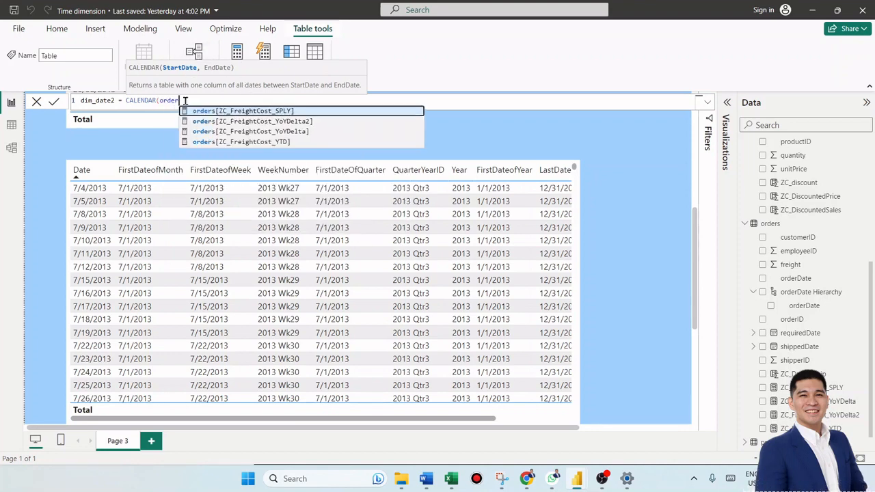
pyautogui.press('BackSpace')
pyautogui.press('BackSpace')
pyautogui.press('BackSpace')
pyautogui.press('BackSpace')
pyautogui.press('BackSpace')
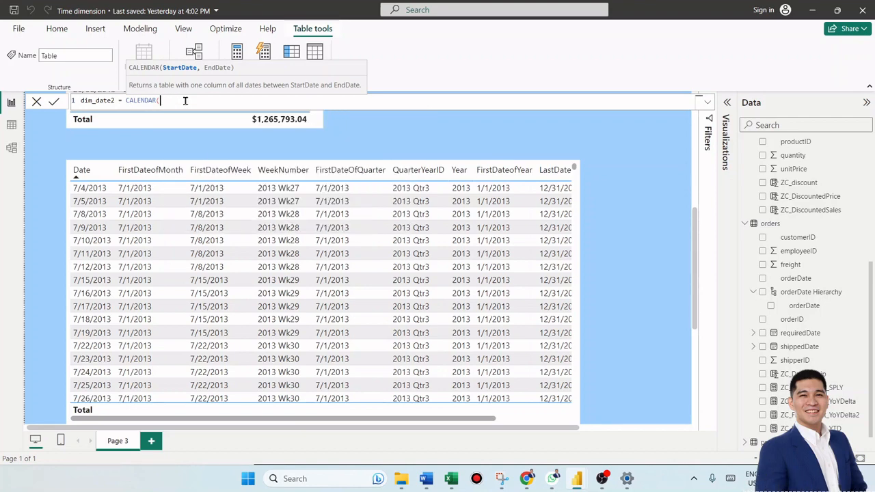
pyautogui.write('min')
pyautogui.click(193, 112)
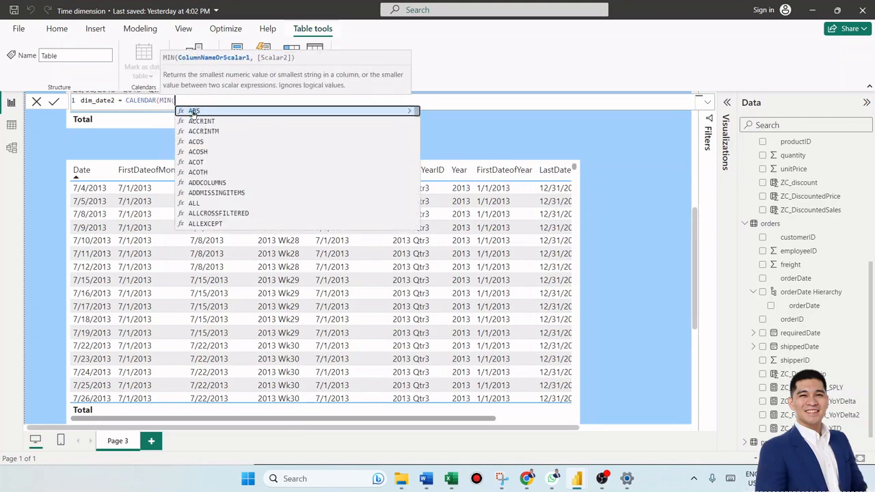
pyautogui.write('order')
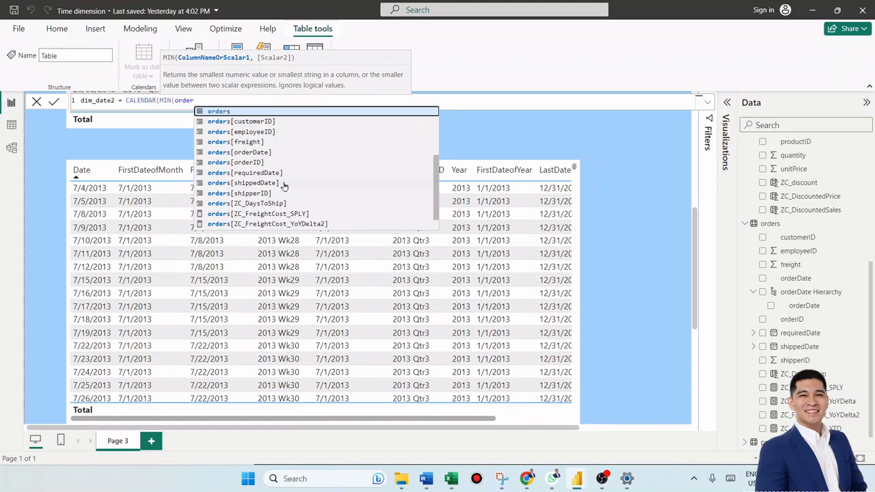
pyautogui.click(270, 153)
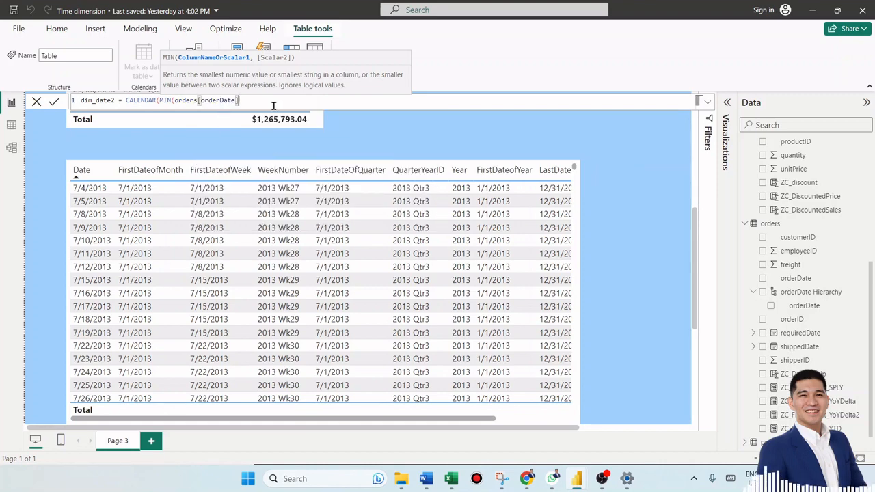
pyautogui.write('),MAX')
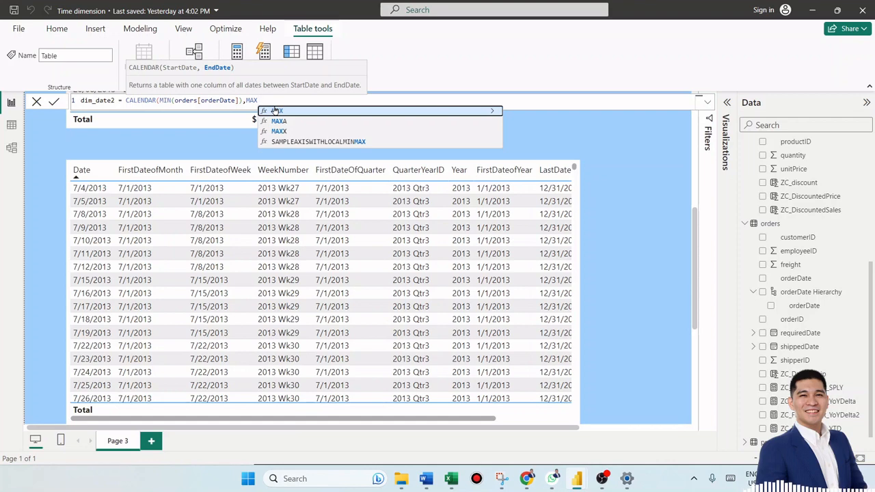
# - Set the CALENDAR end date to the maximum of orders[orderDate] and commit the table formula
pyautogui.click(274, 111)
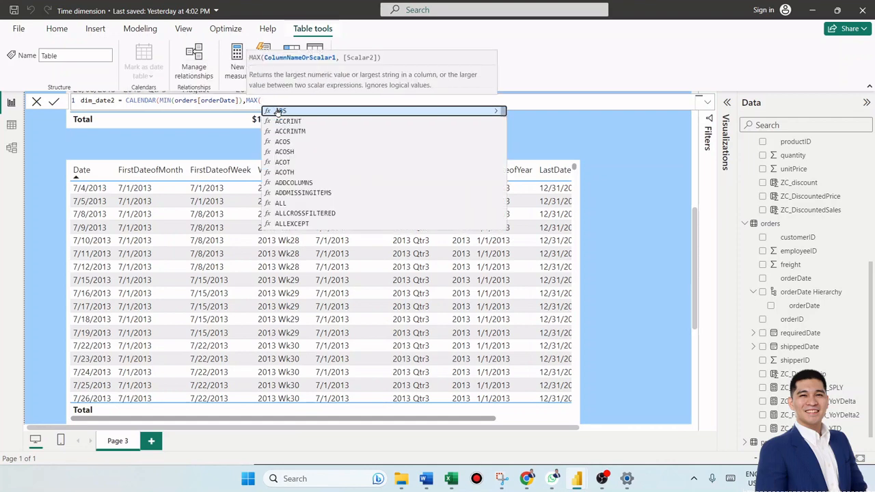
pyautogui.write('(')
pyautogui.press('BackSpace')
pyautogui.write('order')
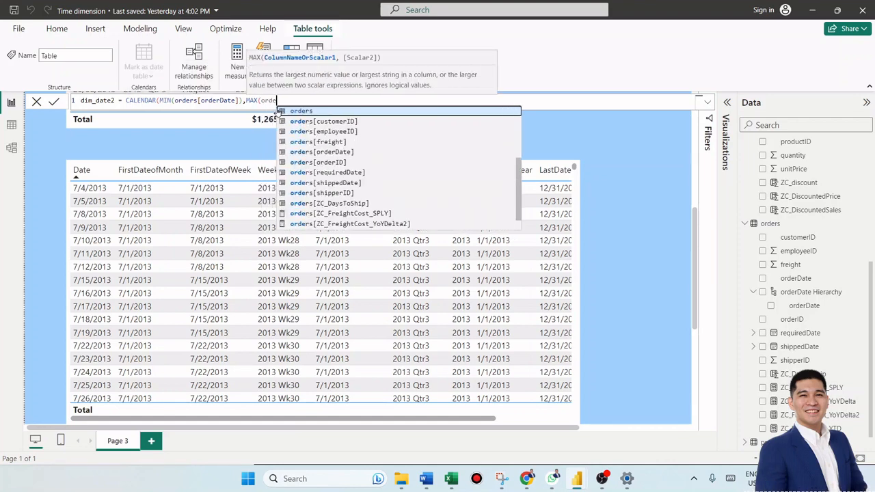
pyautogui.write('da')
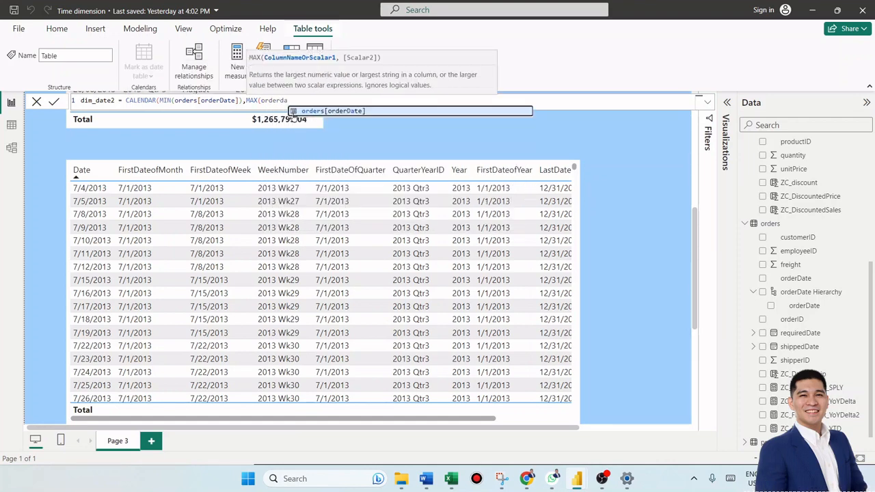
pyautogui.click(294, 111)
pyautogui.write(')')
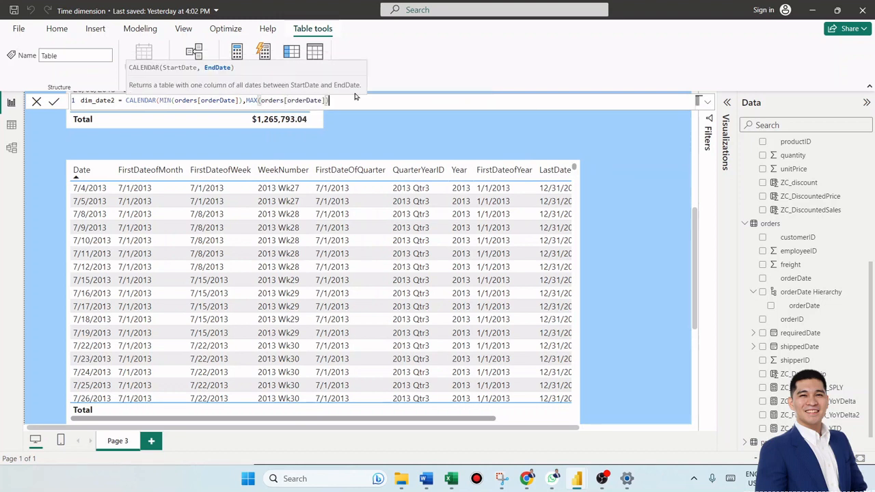
pyautogui.write(')')
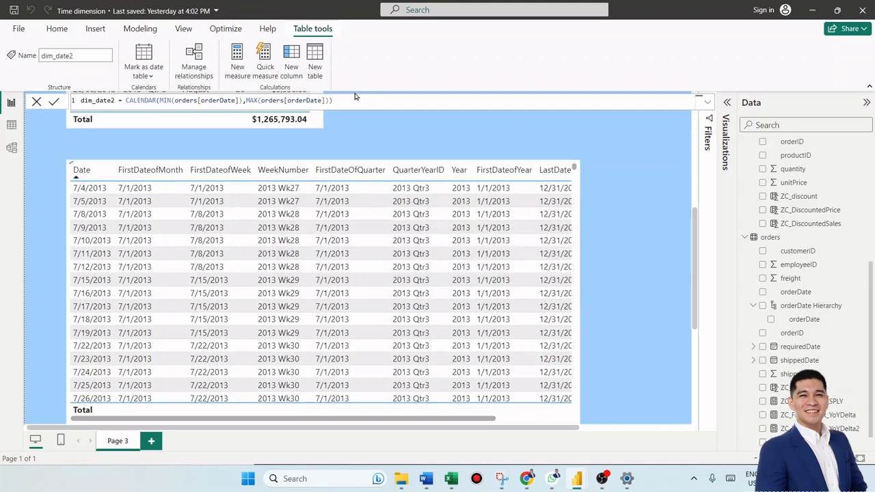
# - Open the dim_date2 table in data view and add a new calculated column to it
pyautogui.click(11, 126)
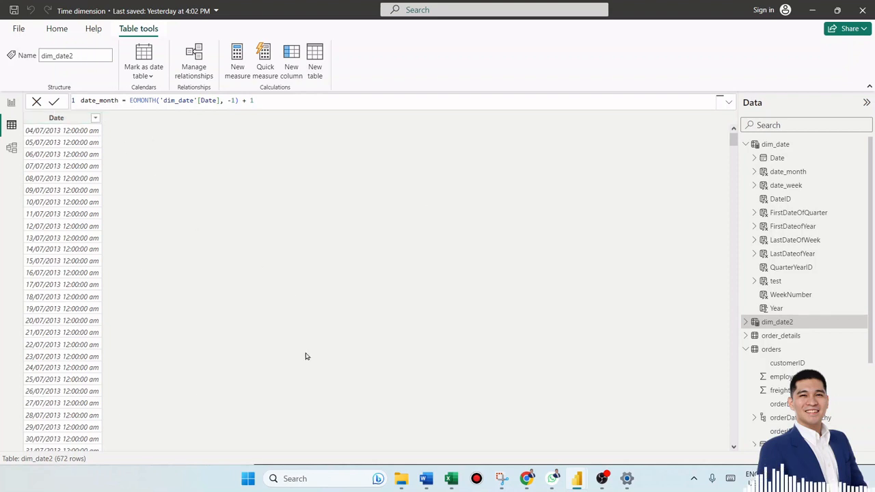
pyautogui.click(66, 123)
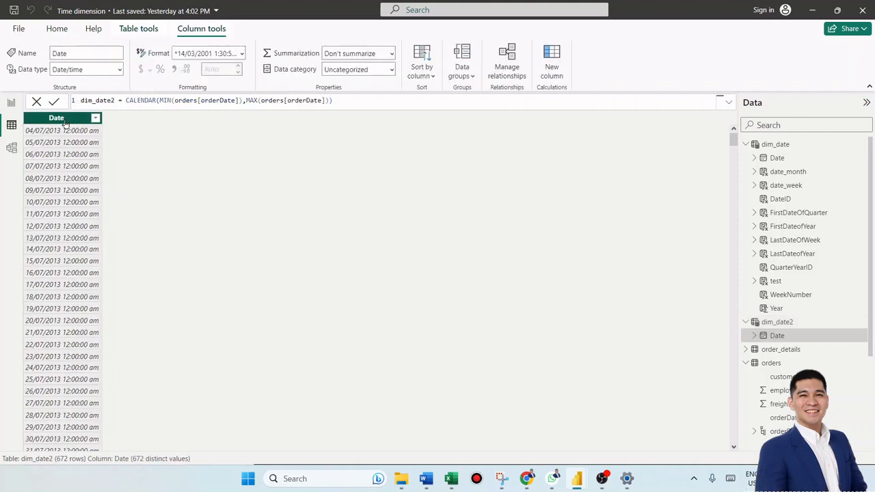
pyautogui.click(552, 62)
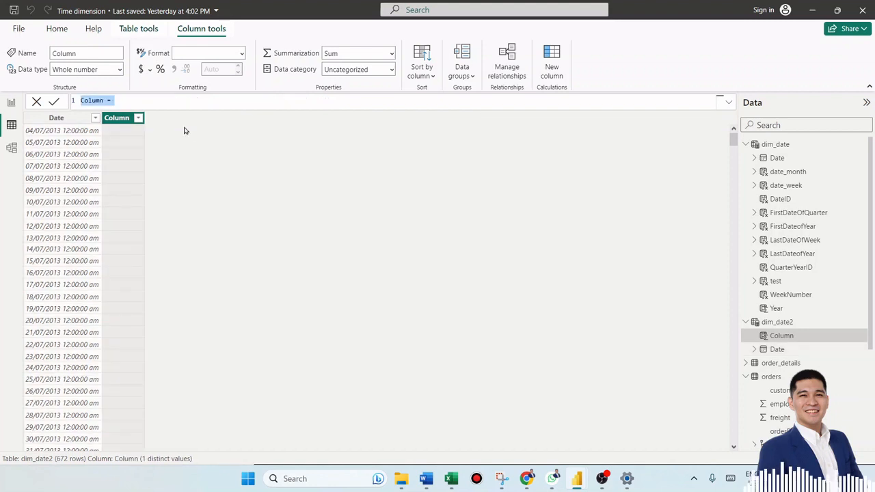
# - Define the new column as Year = YEAR(dim_date2[Date]) and commit it
pyautogui.write('Year')
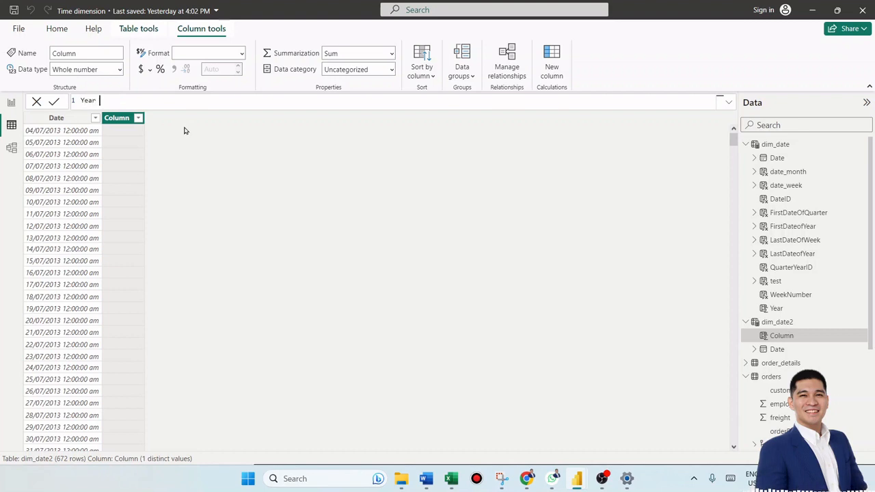
pyautogui.write(' = Ye')
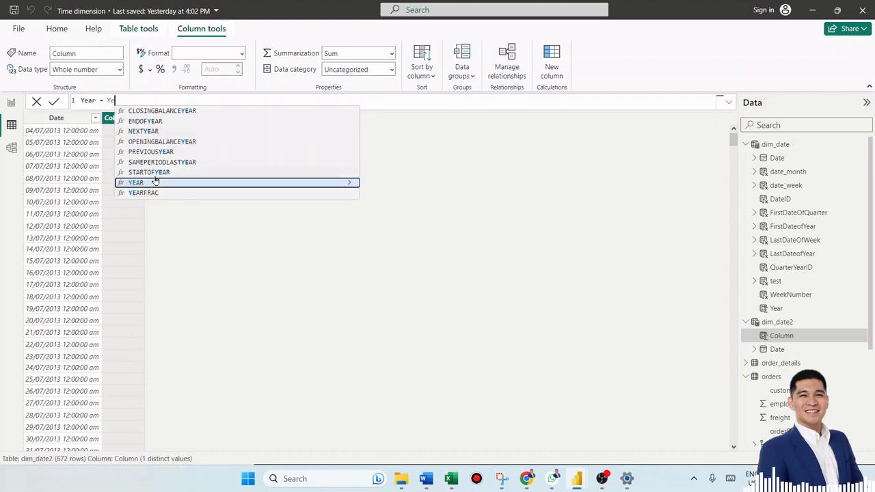
pyautogui.click(155, 182)
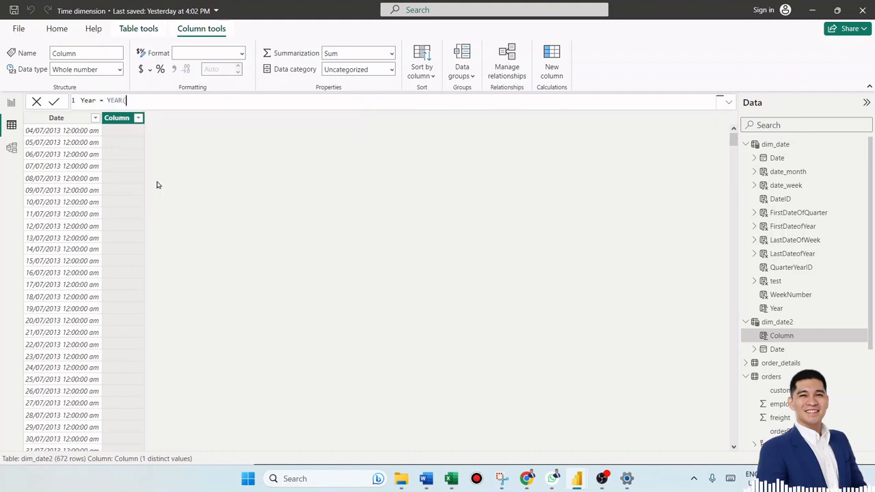
pyautogui.write('date')
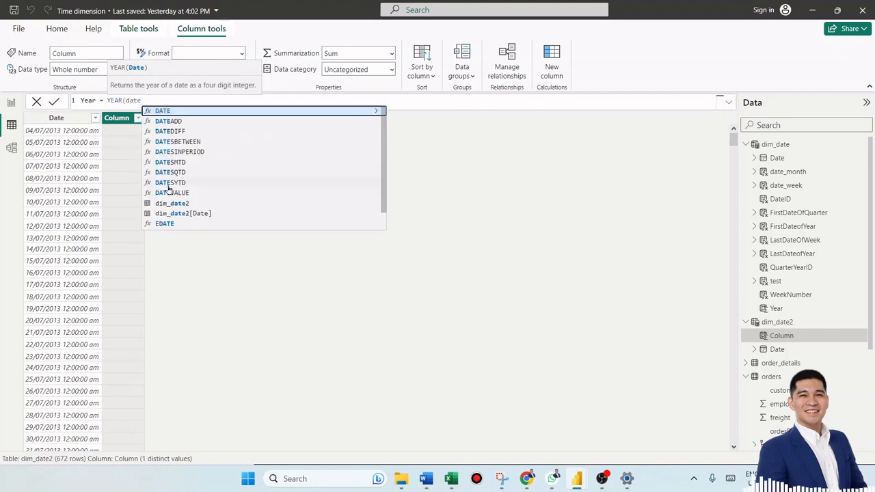
pyautogui.click(193, 213)
pyautogui.write(')')
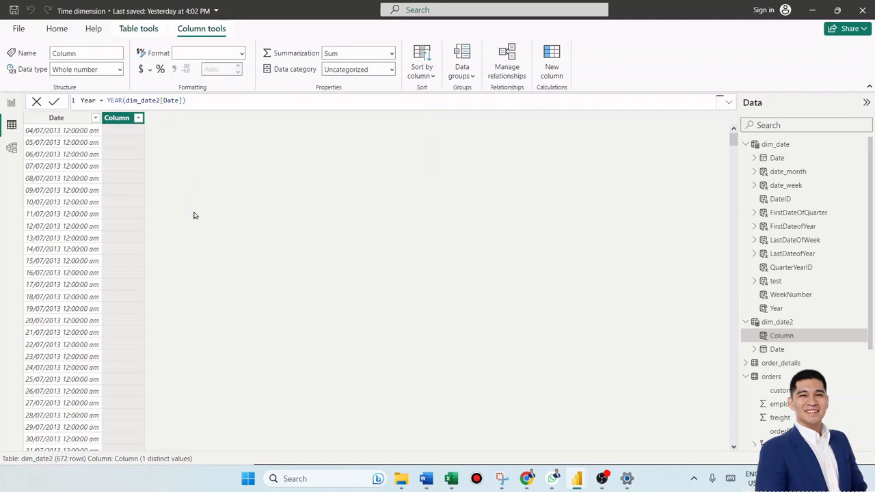
pyautogui.press('Return')
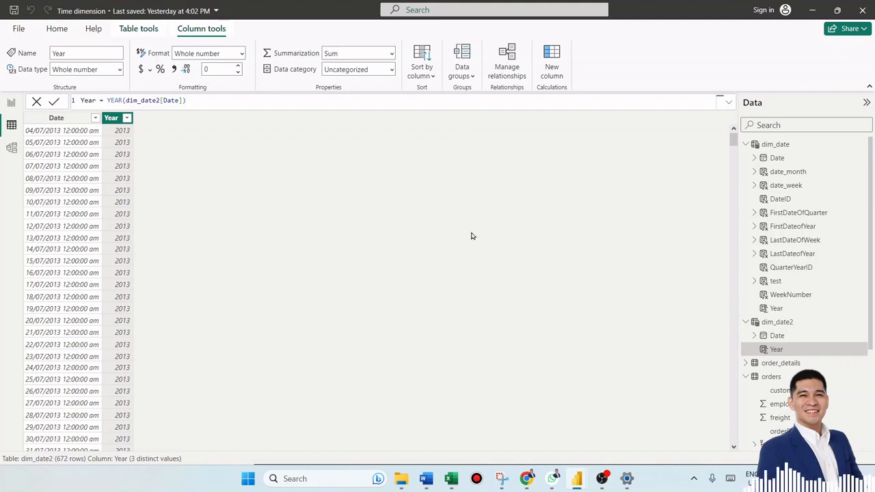
# - Add another new column with the formula DateYear = "1/1/" & YEAR(dim_date2[Date])
pyautogui.click(552, 61)
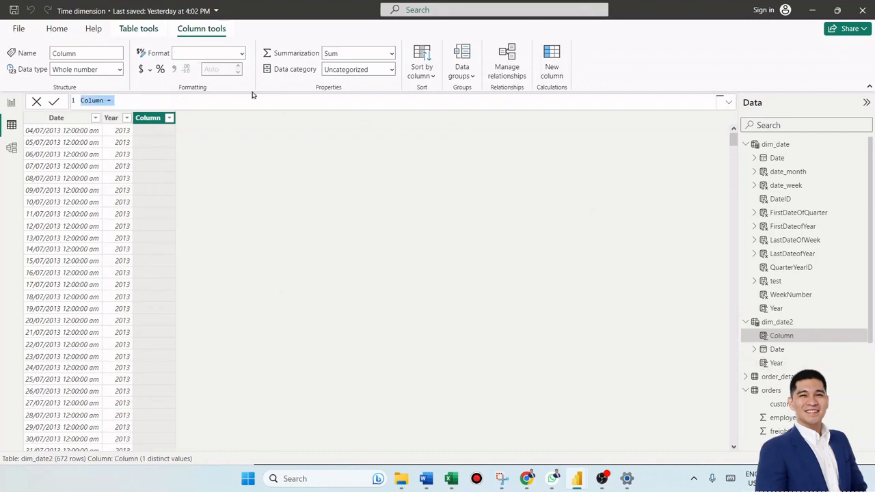
pyautogui.write('DateYear = "1/1/" &')
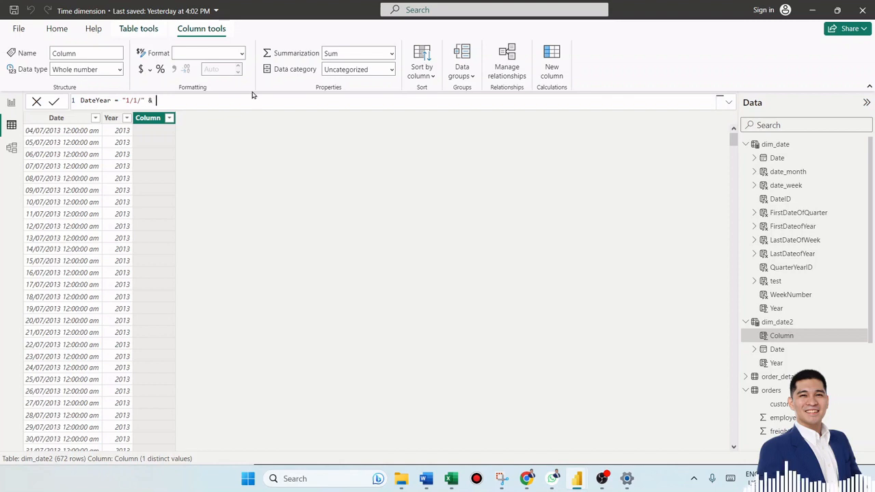
pyautogui.write('YEAR')
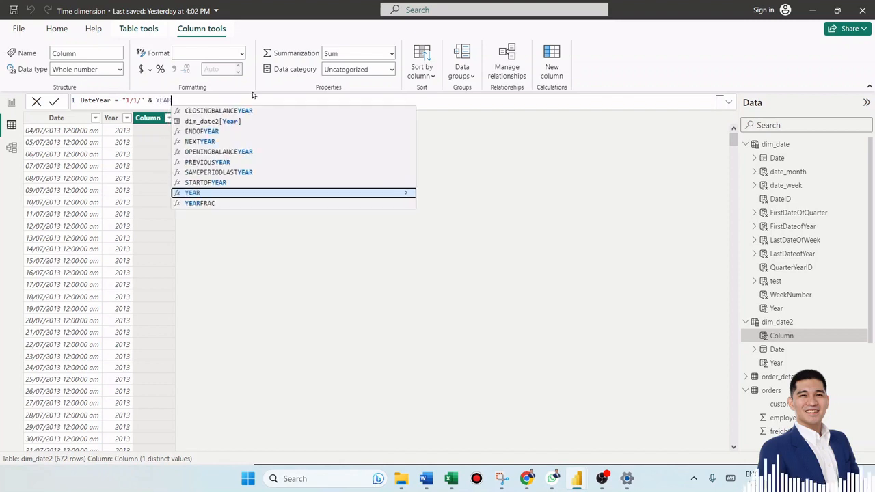
pyautogui.write('(')
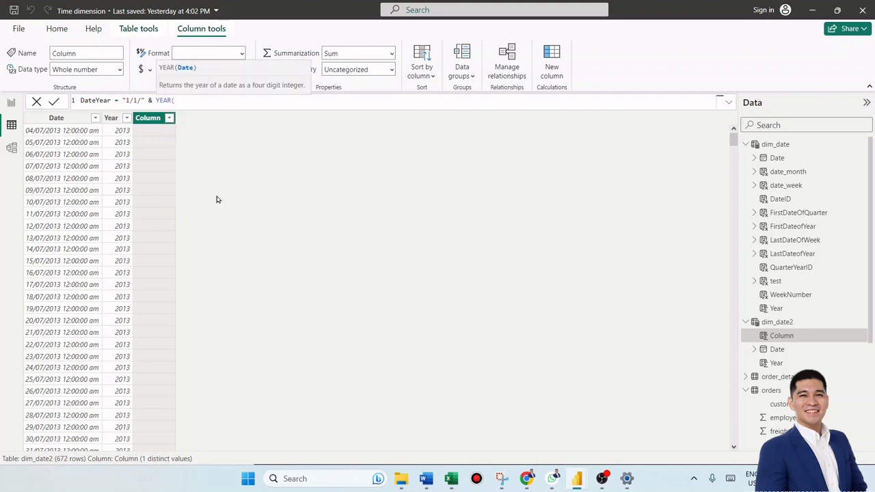
pyautogui.write('date')
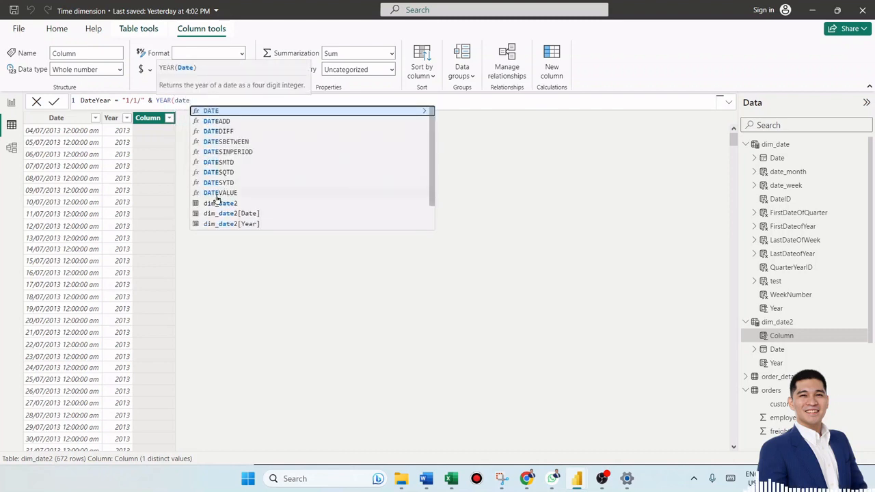
pyautogui.click(252, 213)
pyautogui.write(')')
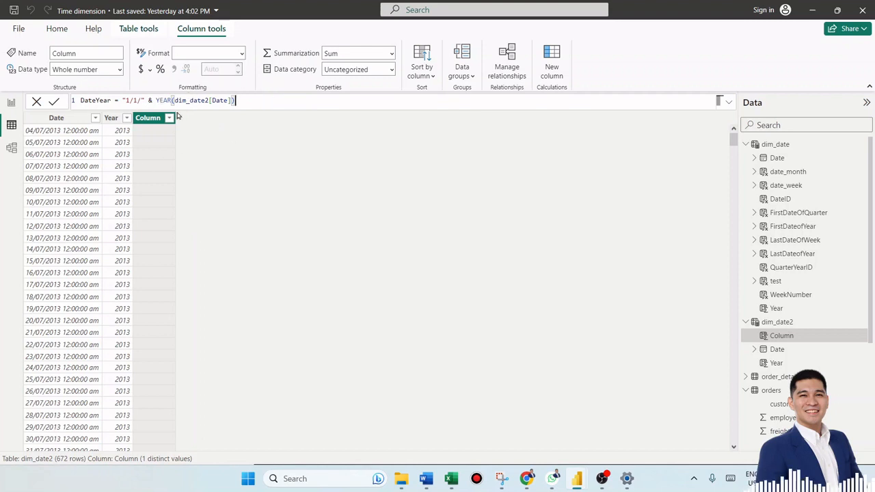
# - Wrap the DateYear expression in DATEVALUE and commit the column
pyautogui.click(123, 100)
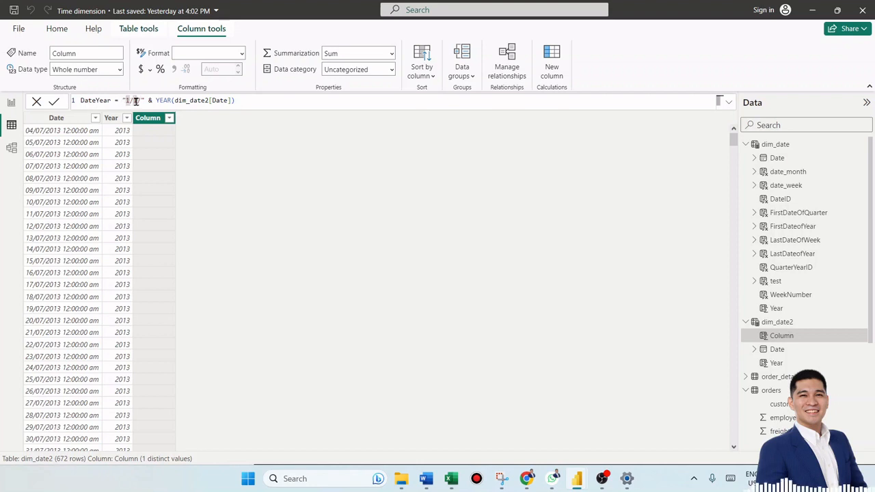
pyautogui.write('date')
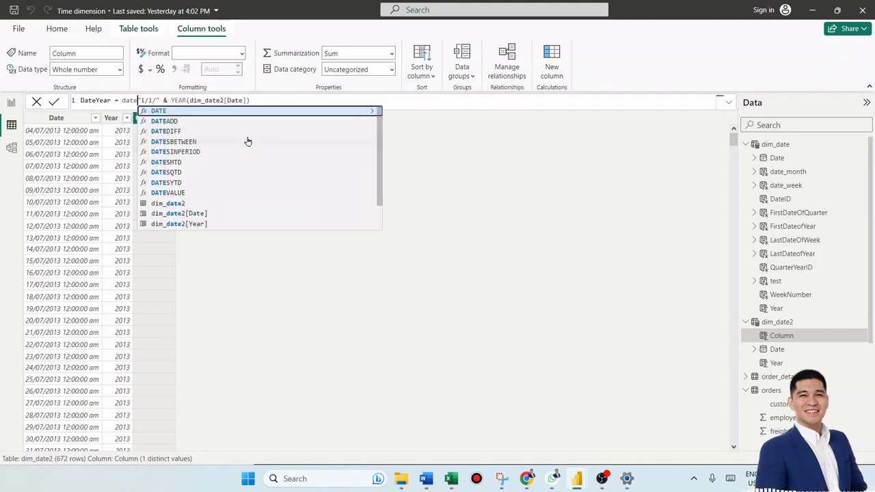
pyautogui.click(210, 194)
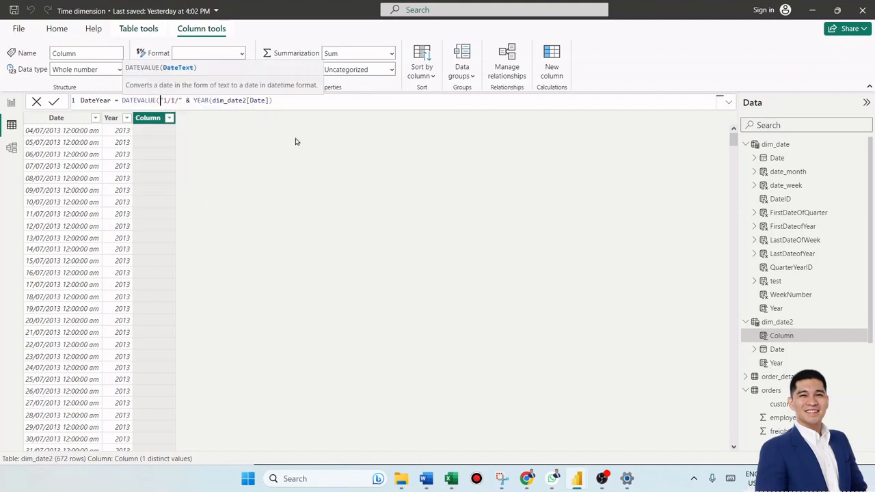
pyautogui.click(297, 102)
pyautogui.write(')')
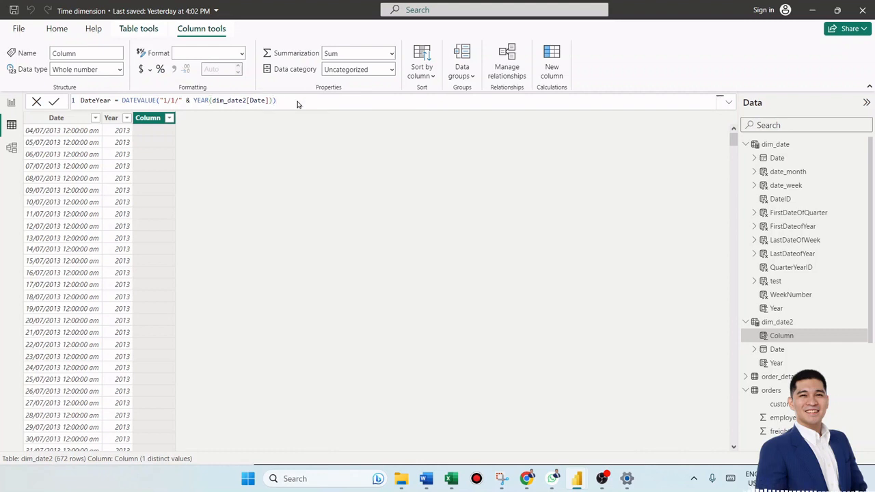
pyautogui.press('Return')
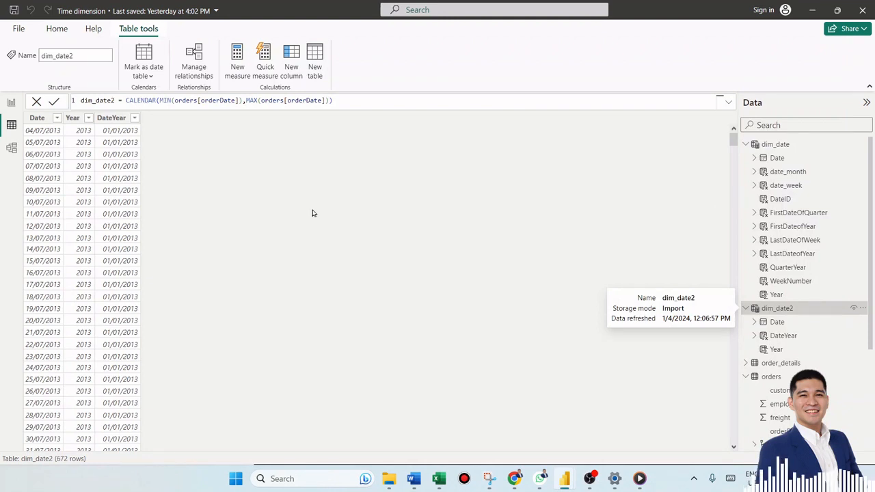
pyautogui.click(54, 133)
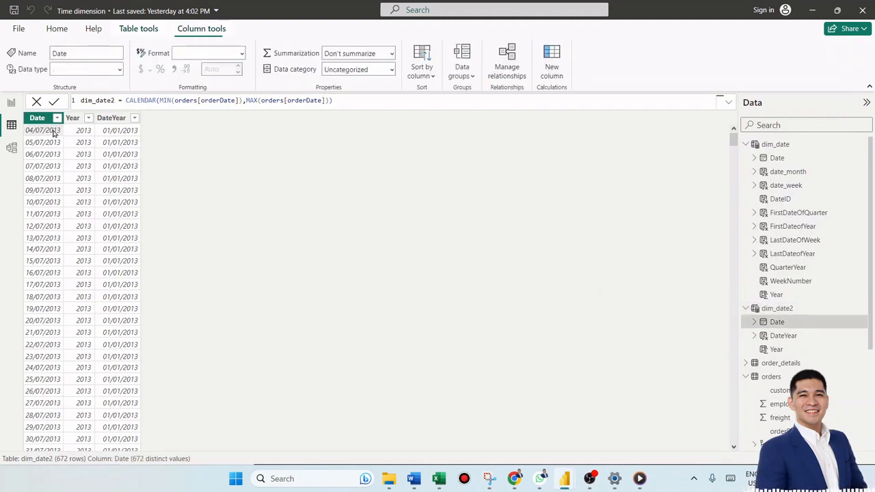
pyautogui.click(242, 53)
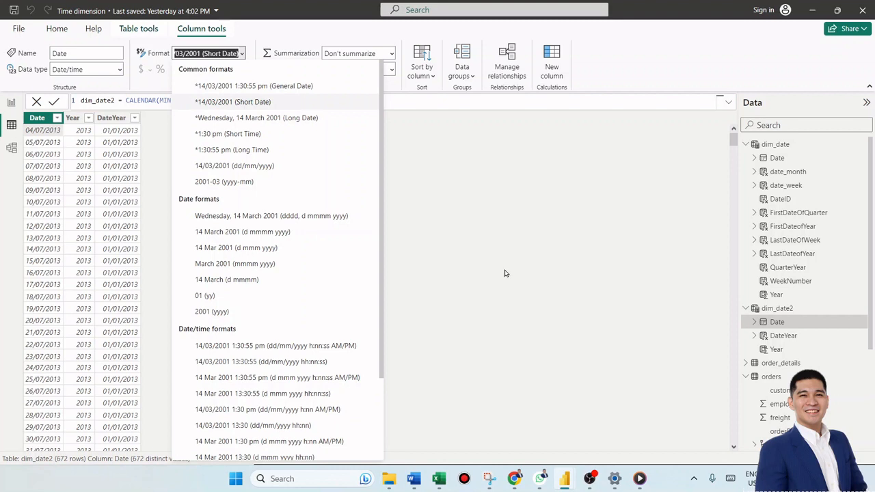
pyautogui.click(465, 236)
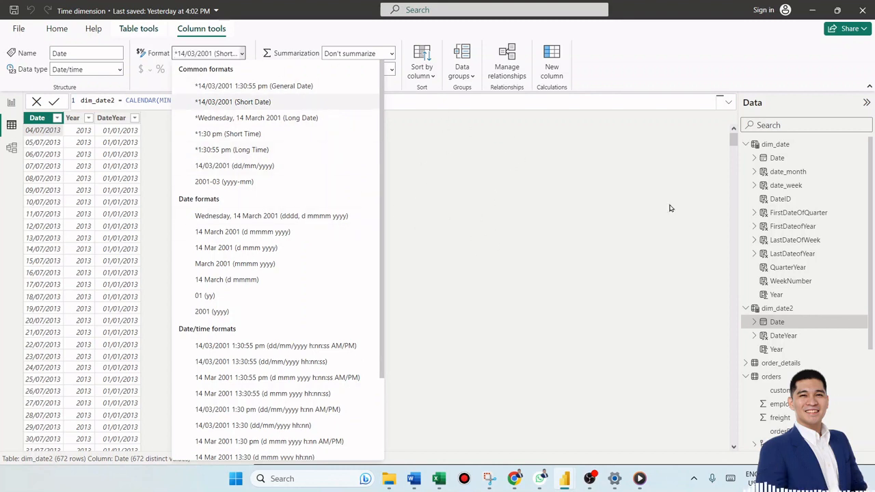
pyautogui.click(157, 132)
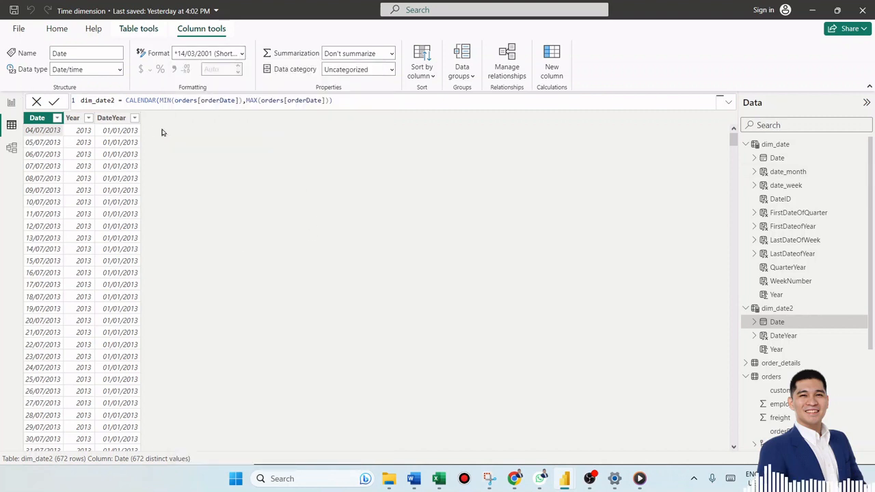
# - Open the dim_date table and examine the WeekNumber and QuarterYear column formulas
pyautogui.click(797, 147)
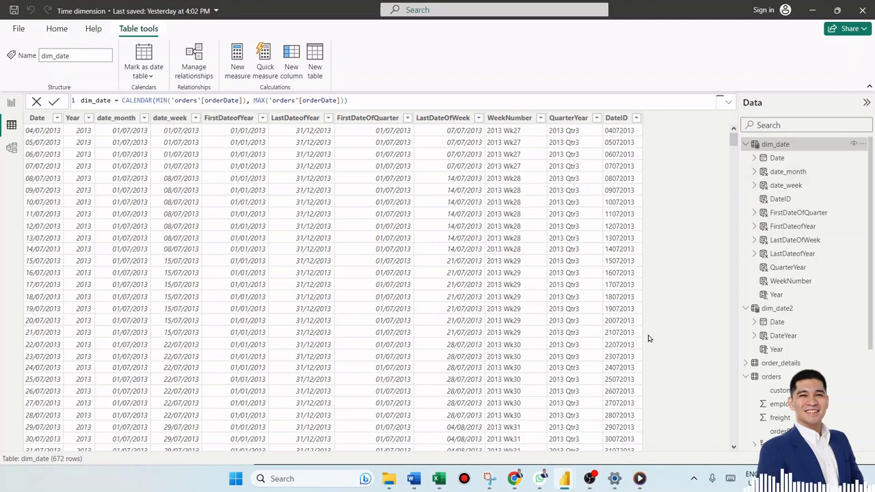
pyautogui.click(521, 151)
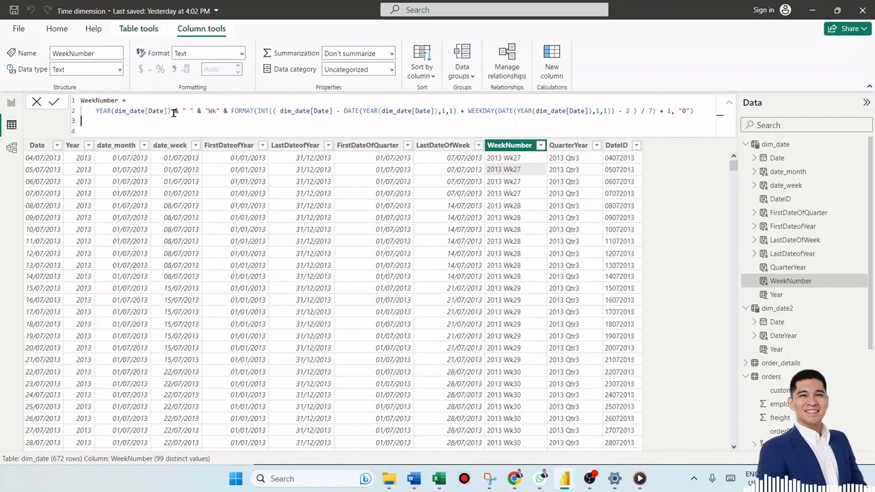
pyautogui.moveTo(173, 111); pyautogui.dragTo(95, 110)
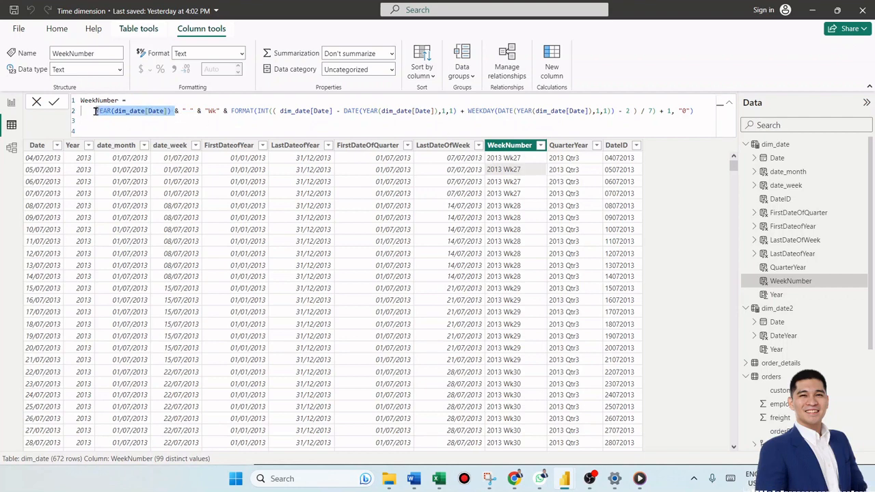
pyautogui.click(220, 111)
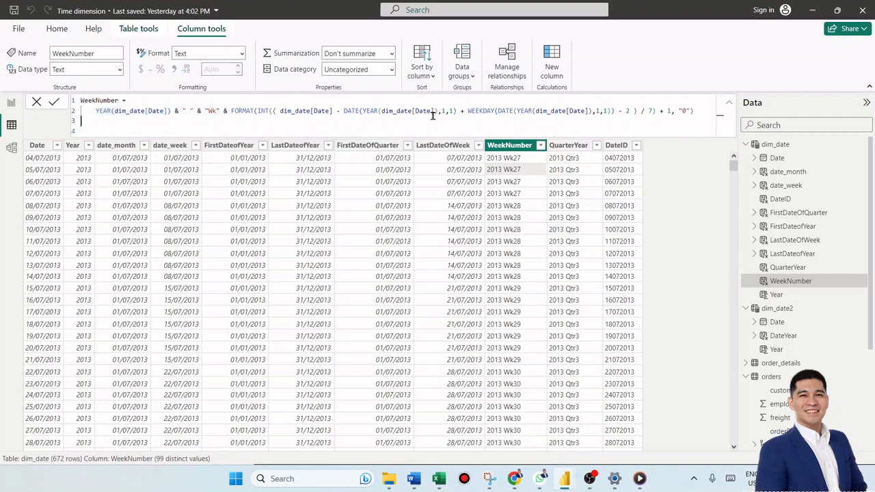
pyautogui.click(572, 206)
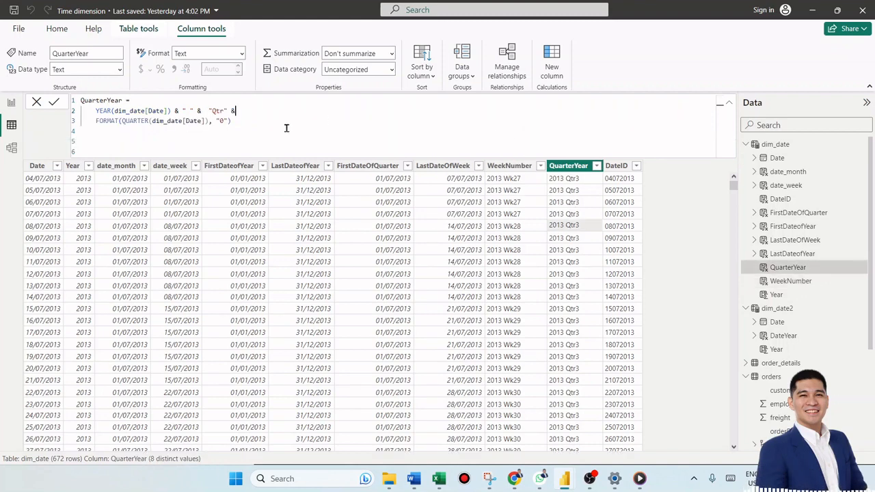
# - Examine the formulas of dim_date's DateID, LastDateofYear, FirstDateOfQuarter and LastDateOfWeek columns
pyautogui.hotkey('ctrl', 'a')
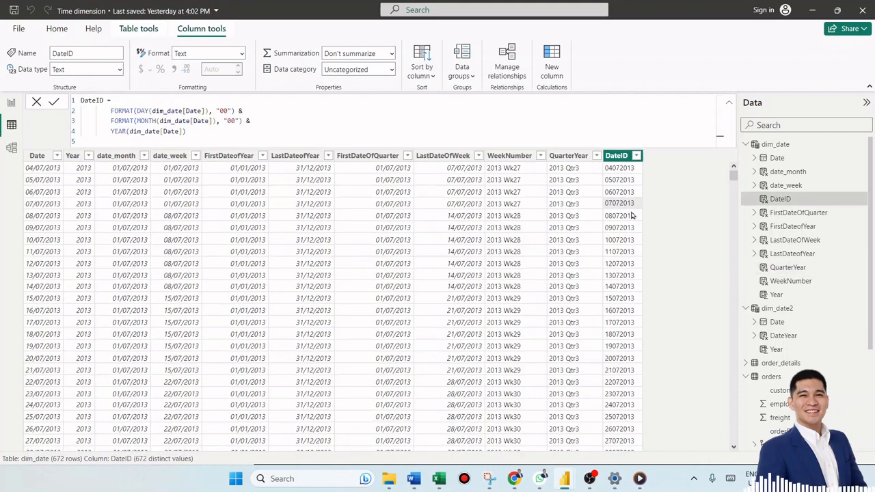
pyautogui.moveTo(227, 140); pyautogui.dragTo(119, 110)
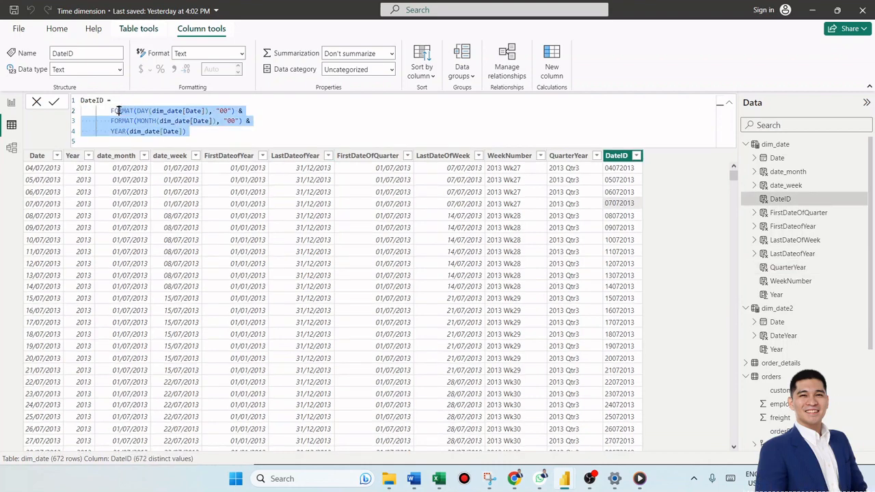
pyautogui.click(234, 170)
pyautogui.click(312, 169)
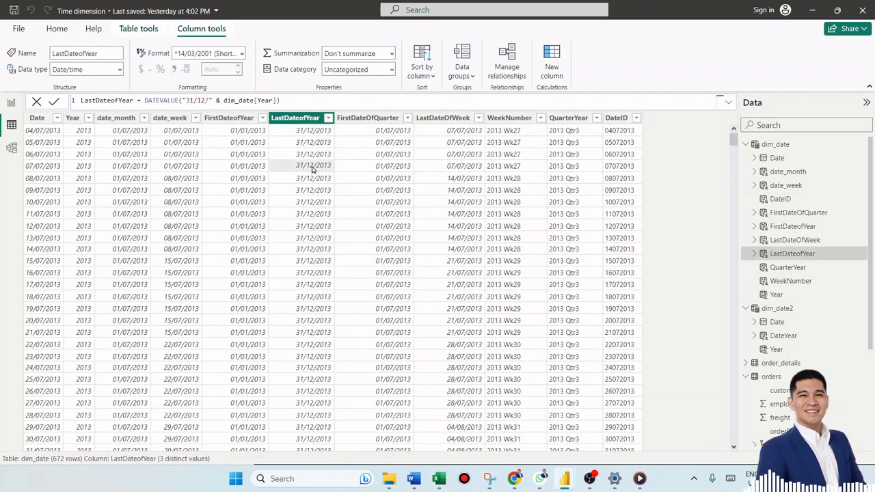
pyautogui.click(360, 155)
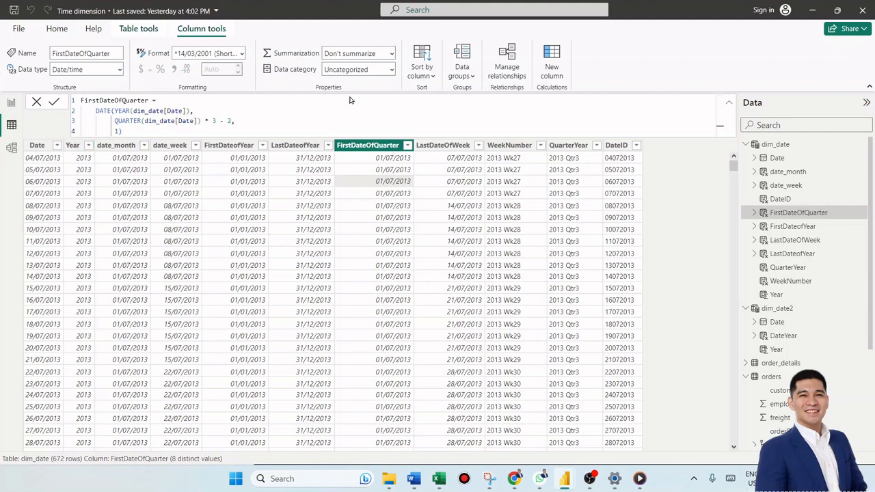
pyautogui.click(331, 265)
pyautogui.click(408, 249)
pyautogui.click(479, 244)
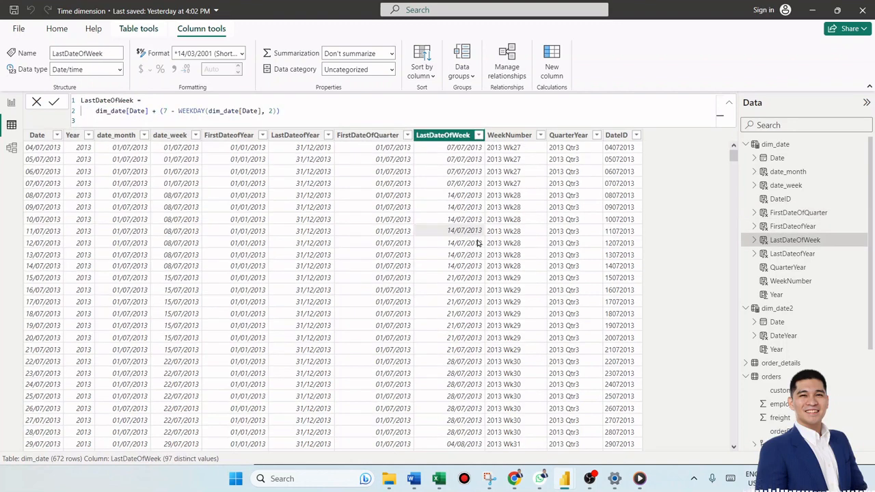